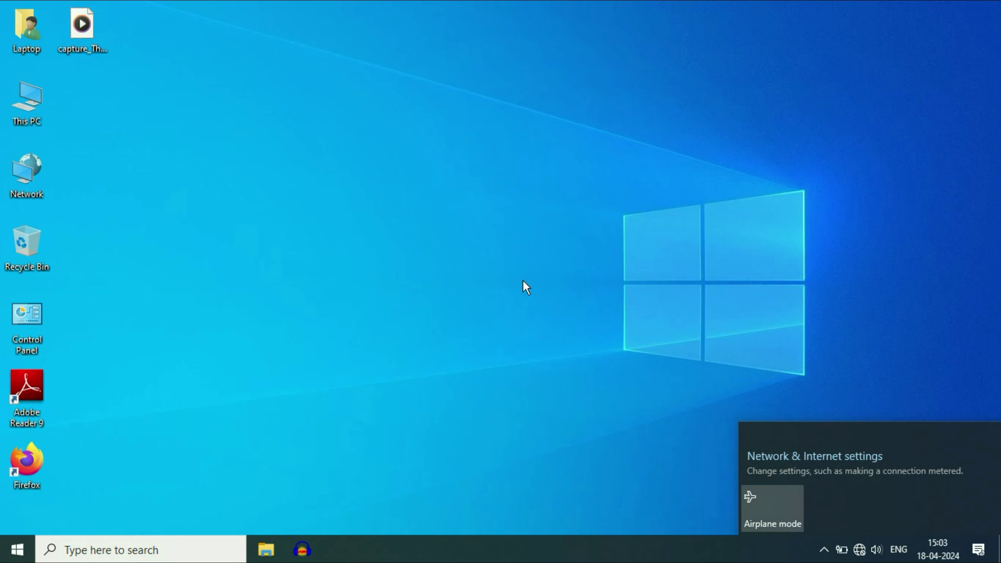
- Dismiss the network flyout and bring up the network icon's shortcut menu
{"action": "left_click", "coordinate": [571, 303]}
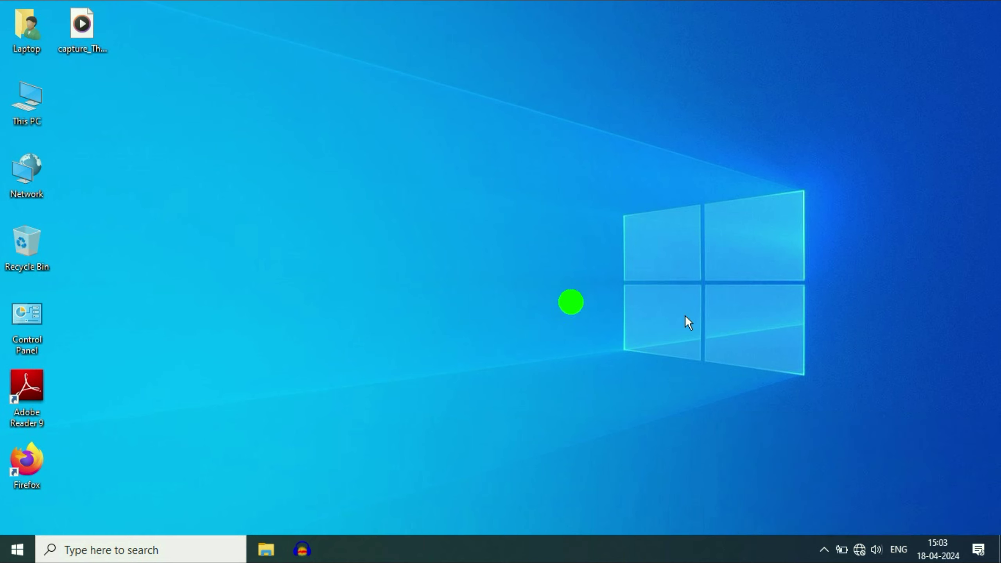
{"action": "right_click", "coordinate": [860, 554]}
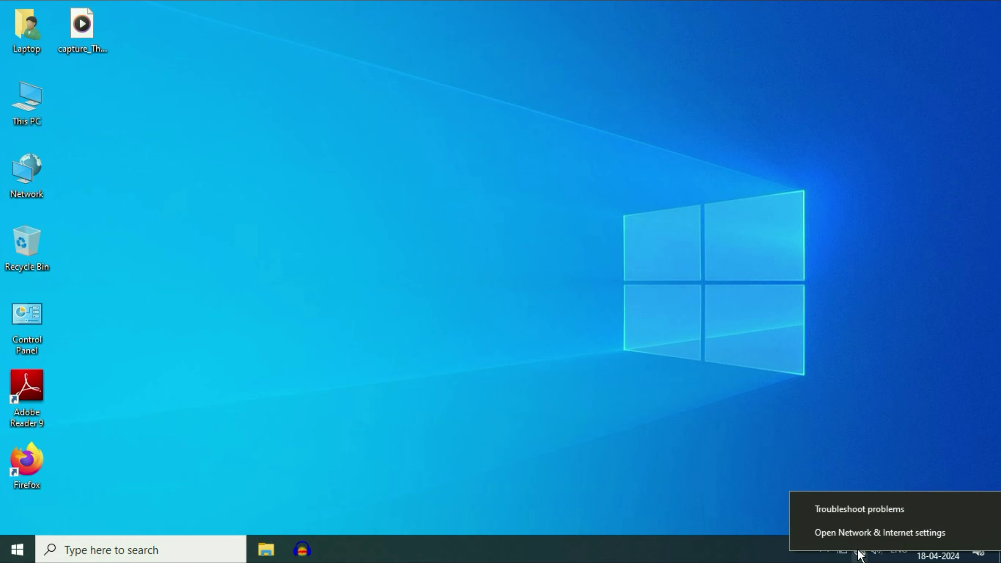
- Run the Network Adapter troubleshooter on Wi-Fi, which finds the Wi-Fi adapter disabled
{"action": "left_click", "coordinate": [823, 535]}
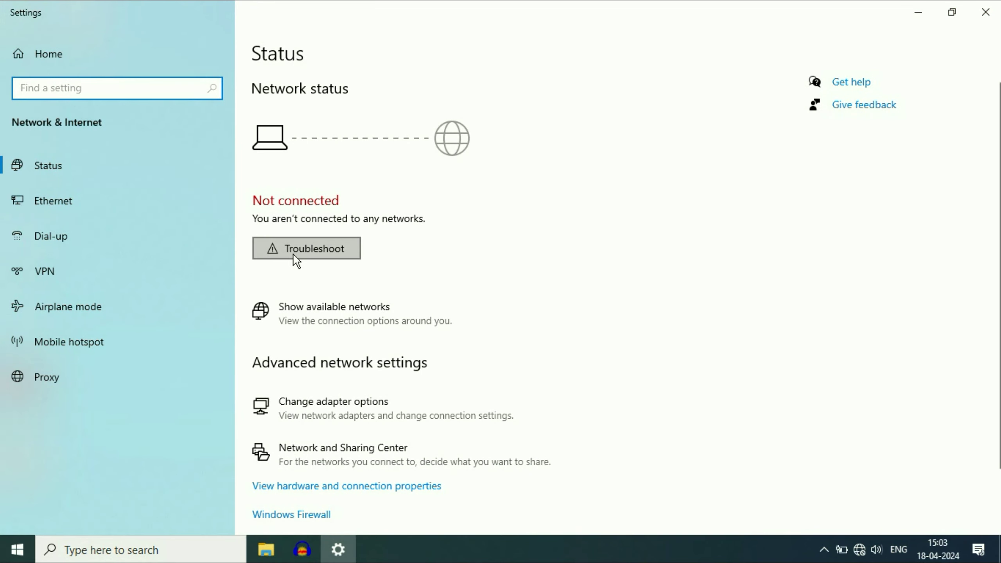
{"action": "left_click", "coordinate": [295, 255]}
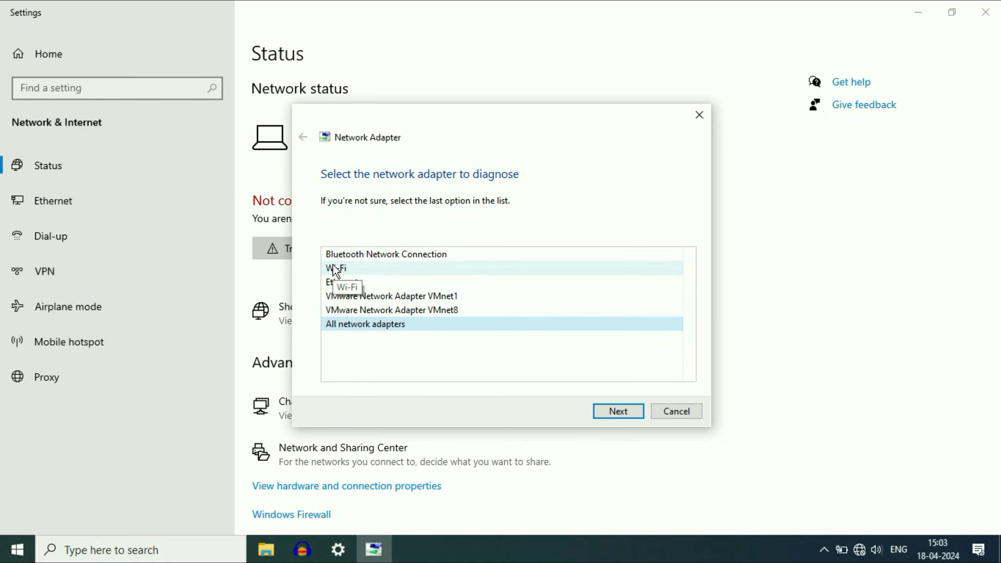
{"action": "left_click", "coordinate": [344, 269]}
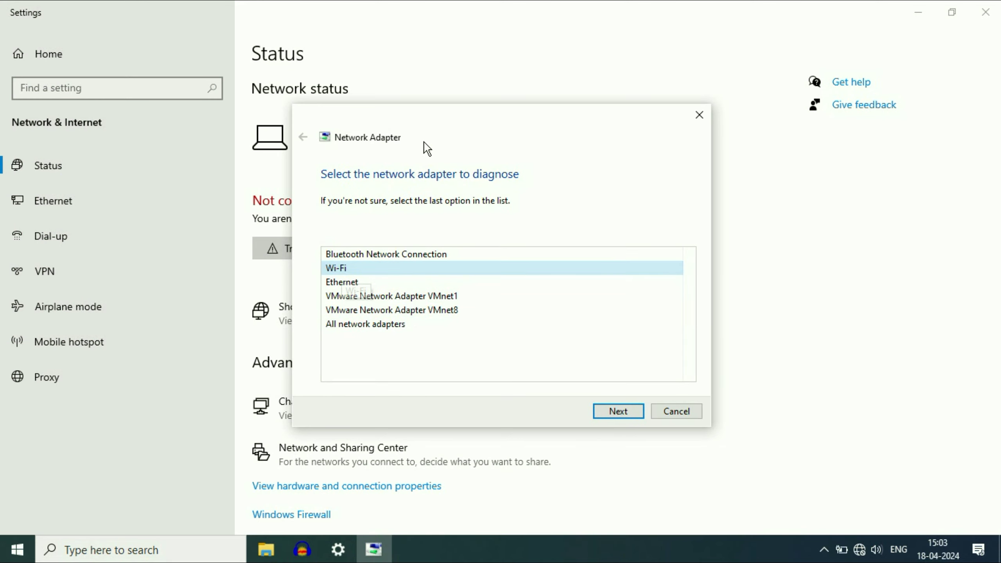
{"action": "left_click_drag", "start_coordinate": [428, 134], "coordinate": [550, 118]}
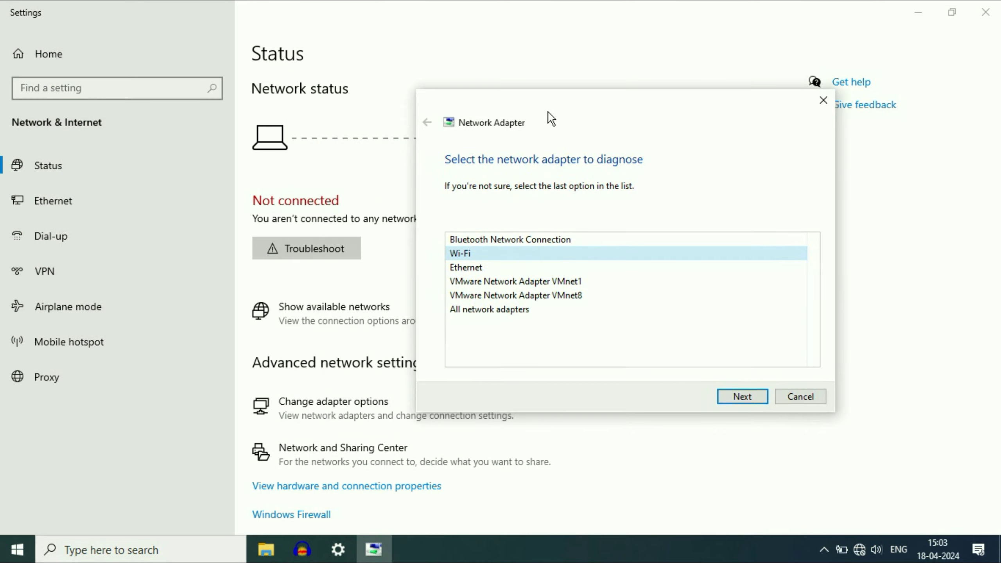
{"action": "left_click", "coordinate": [752, 397]}
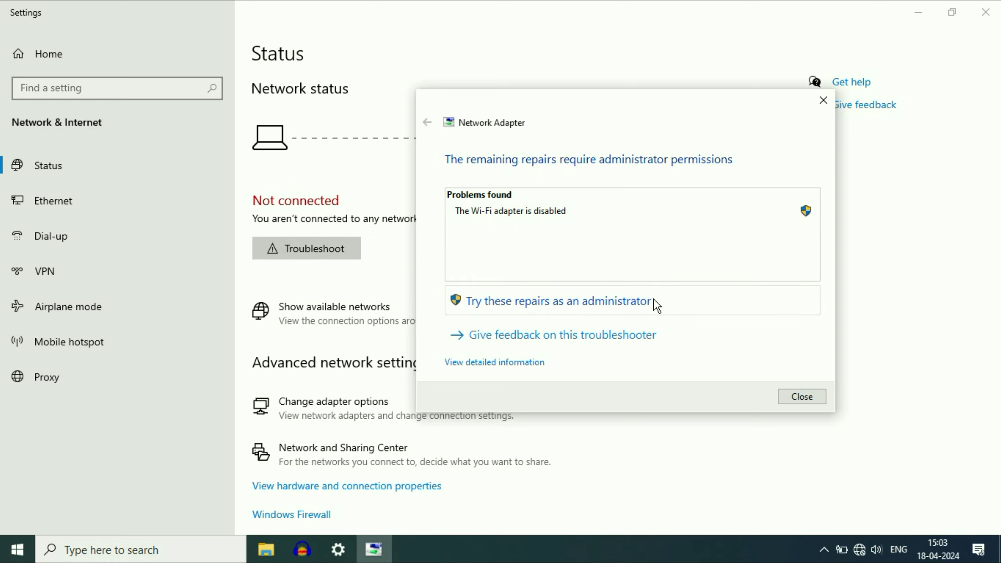
- Apply the administrator repairs to the disabled Wi-Fi adapter and check the available wireless networks
{"action": "left_click", "coordinate": [626, 302]}
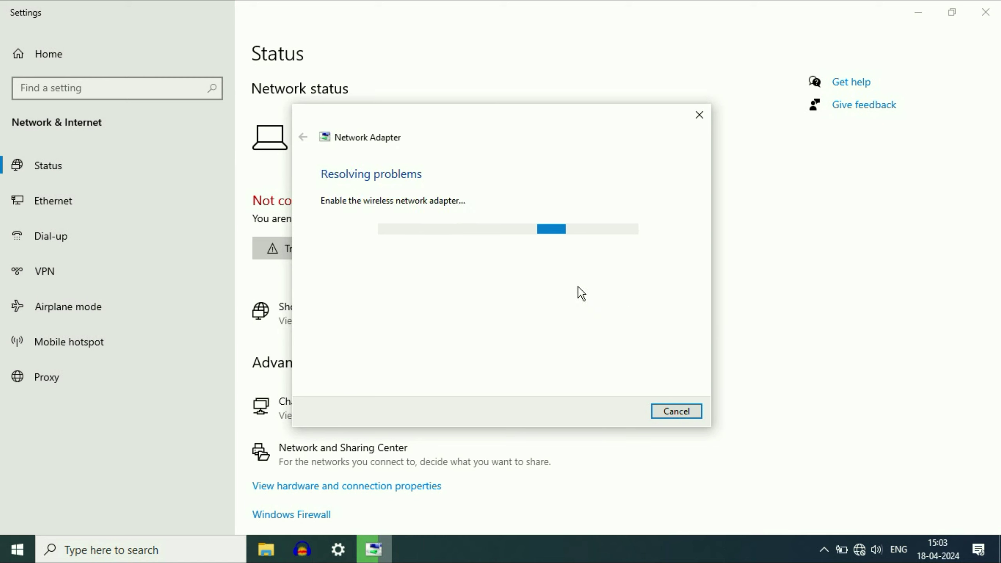
{"action": "left_click_drag", "start_coordinate": [472, 129], "coordinate": [617, 132]}
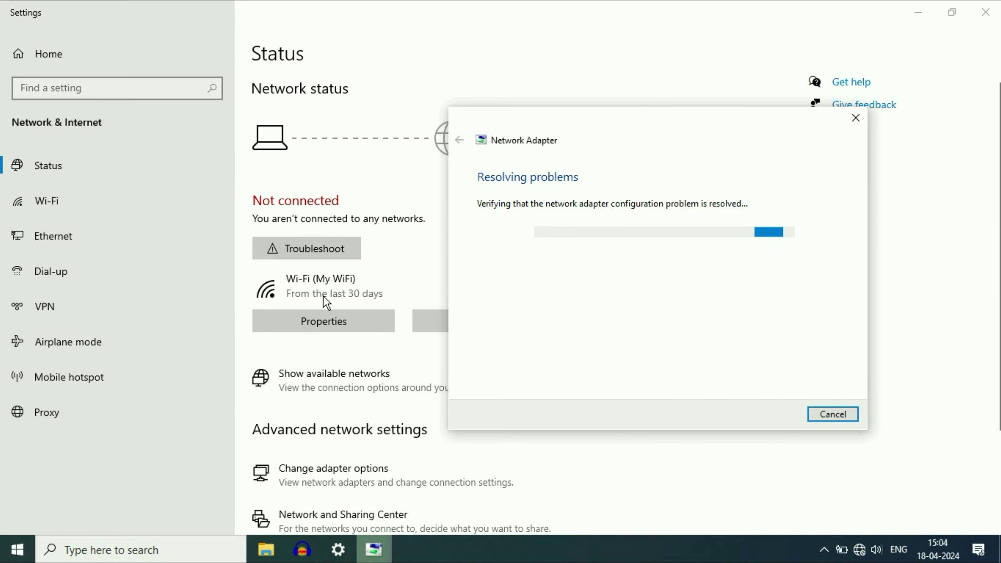
{"action": "left_click", "coordinate": [865, 547]}
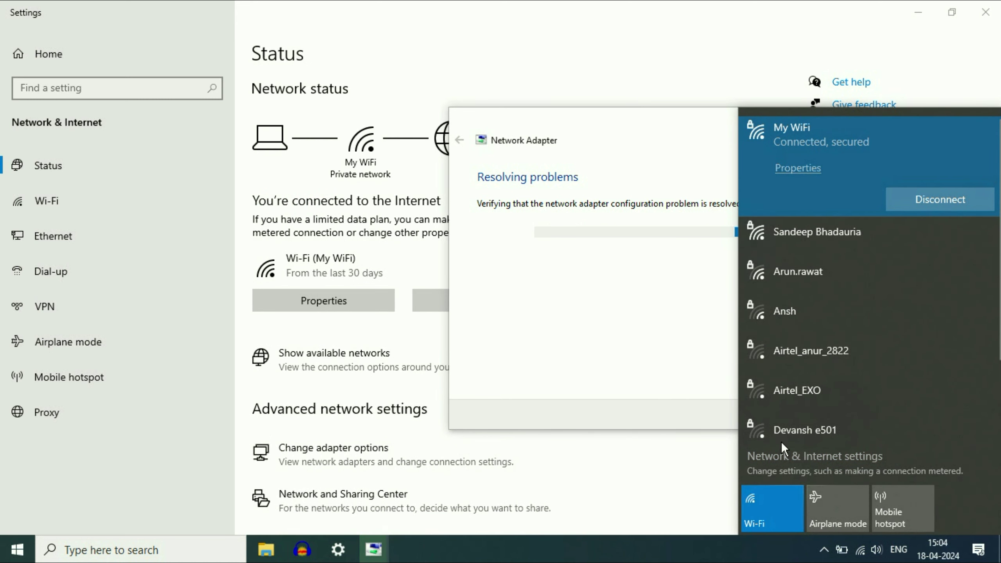
- Dismiss the network list, then close the finished troubleshooter and Settings
{"action": "left_click", "coordinate": [665, 355]}
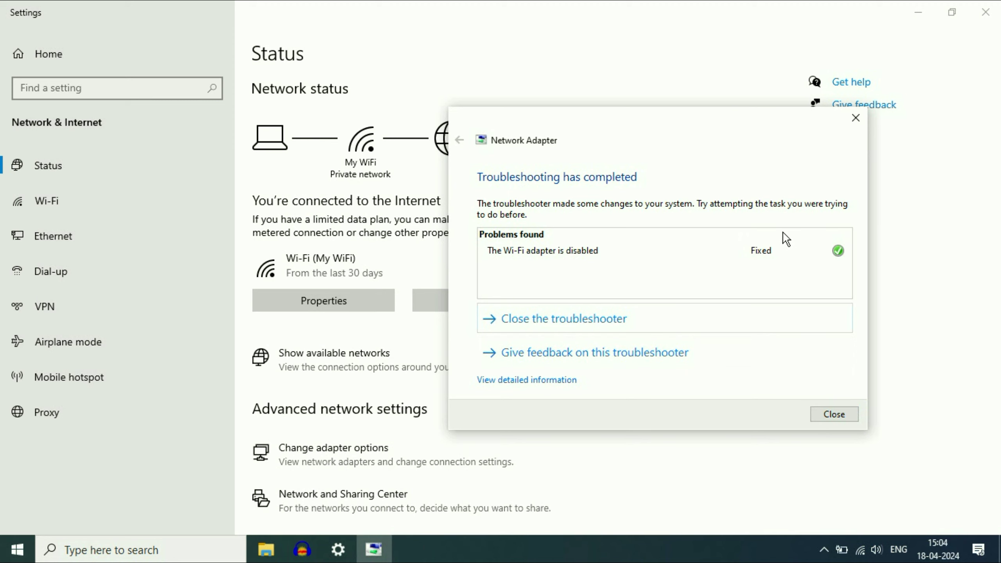
{"action": "left_click", "coordinate": [833, 418]}
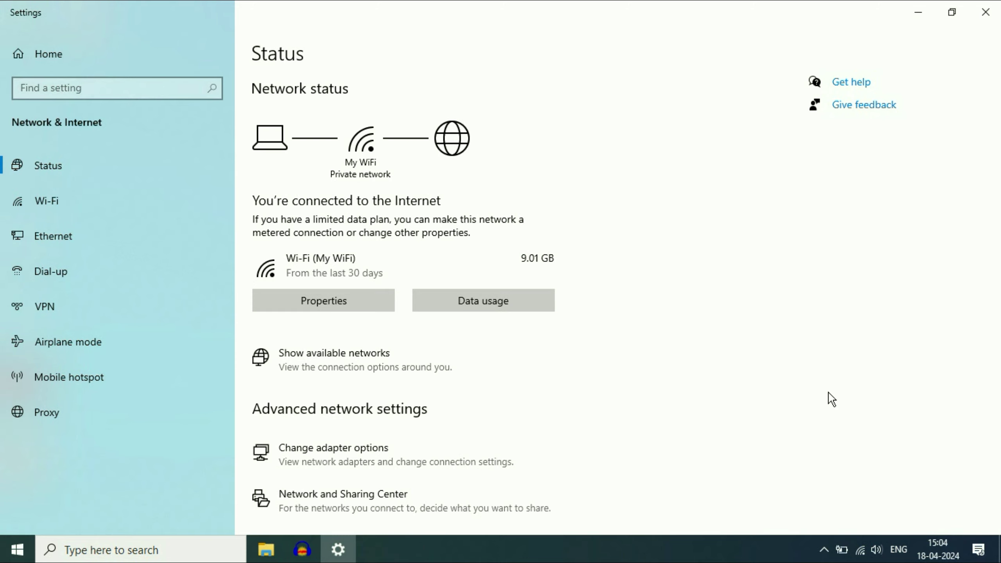
{"action": "left_click", "coordinate": [985, 11]}
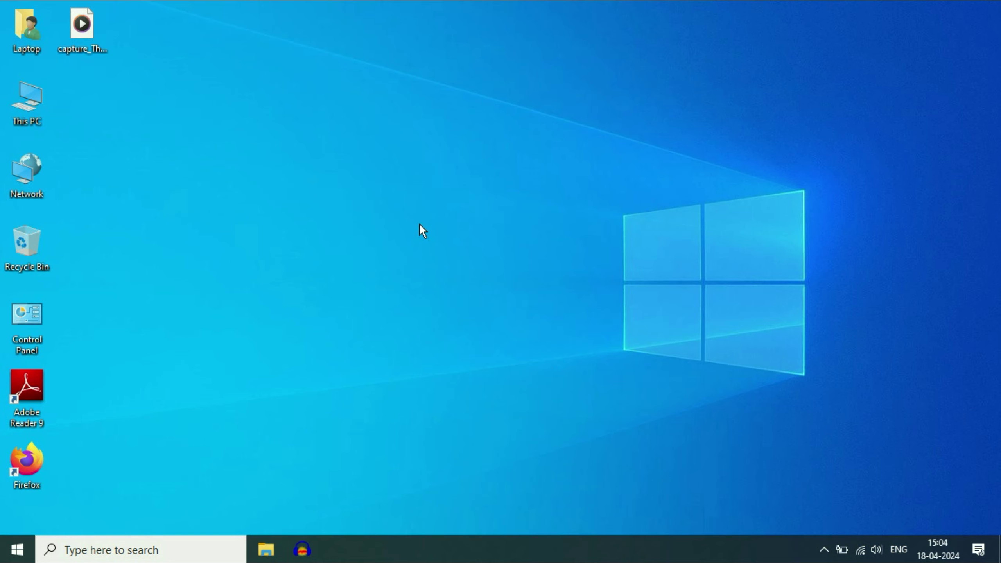
- Search 'serv' from Start and launch the Services console
{"action": "left_click", "coordinate": [77, 555]}
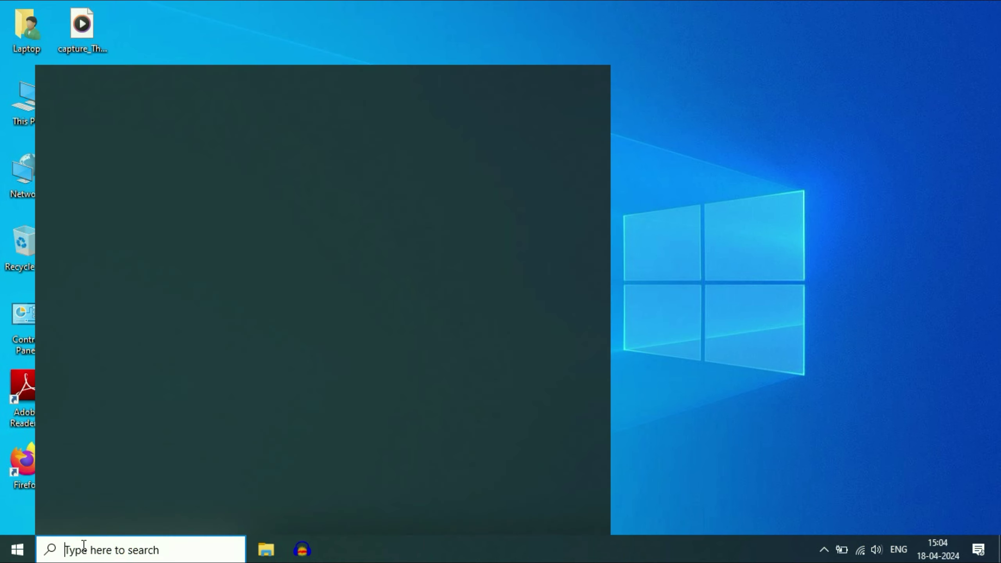
{"action": "left_click", "coordinate": [17, 549]}
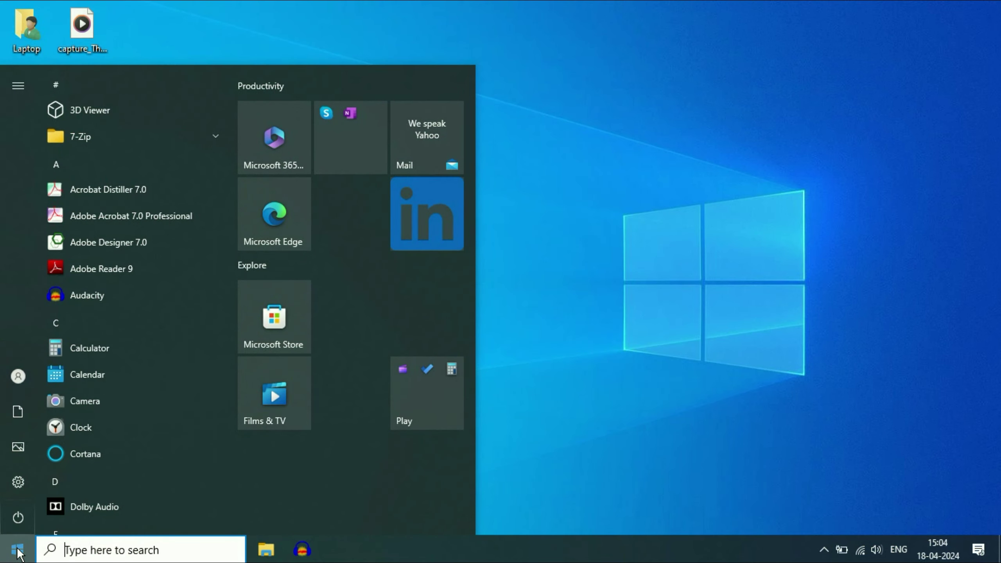
{"action": "type", "text": "serv"}
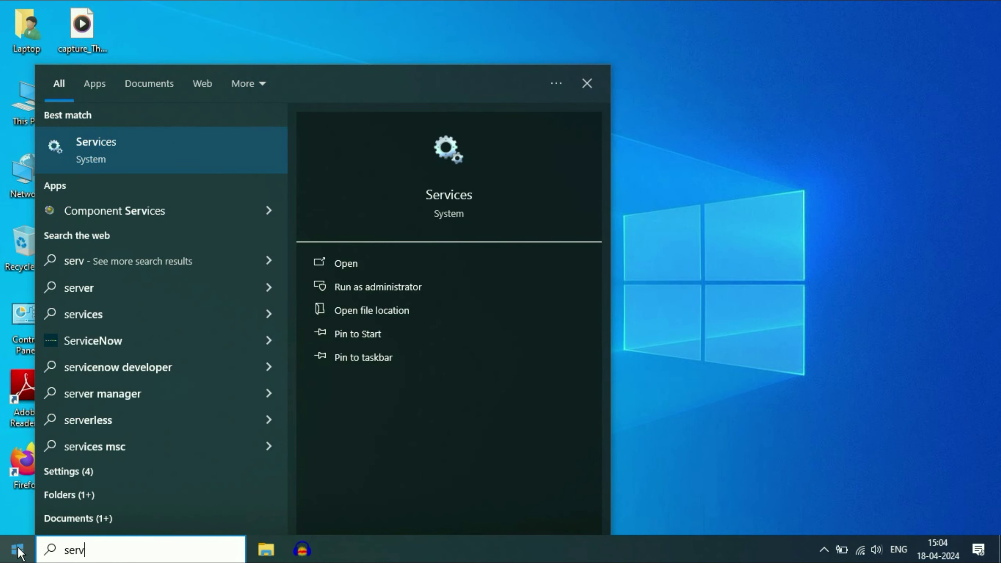
{"action": "left_click", "coordinate": [104, 153]}
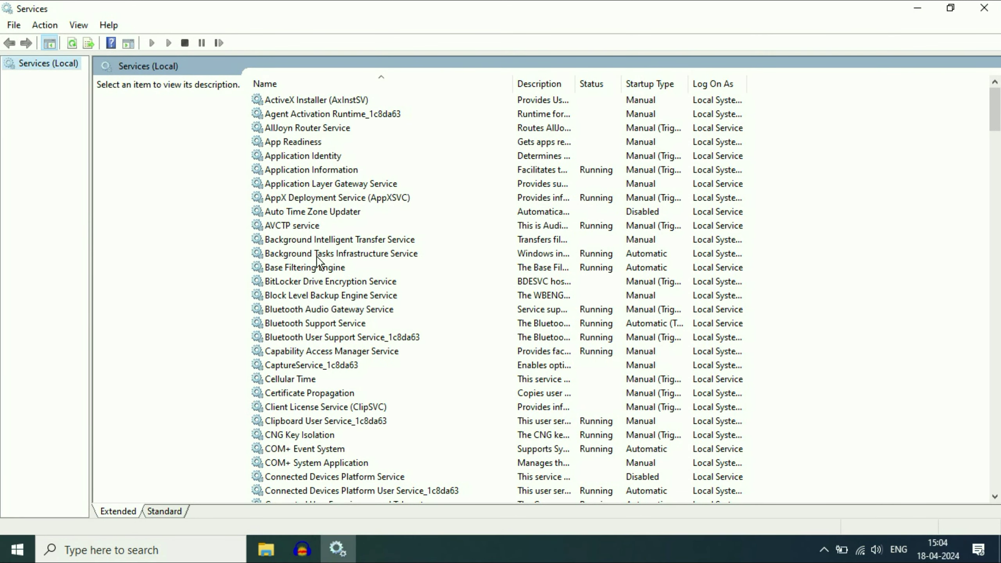
- Jump down the services list to WLAN AutoConfig, shown Running with Manual startup
{"action": "left_click", "coordinate": [316, 253]}
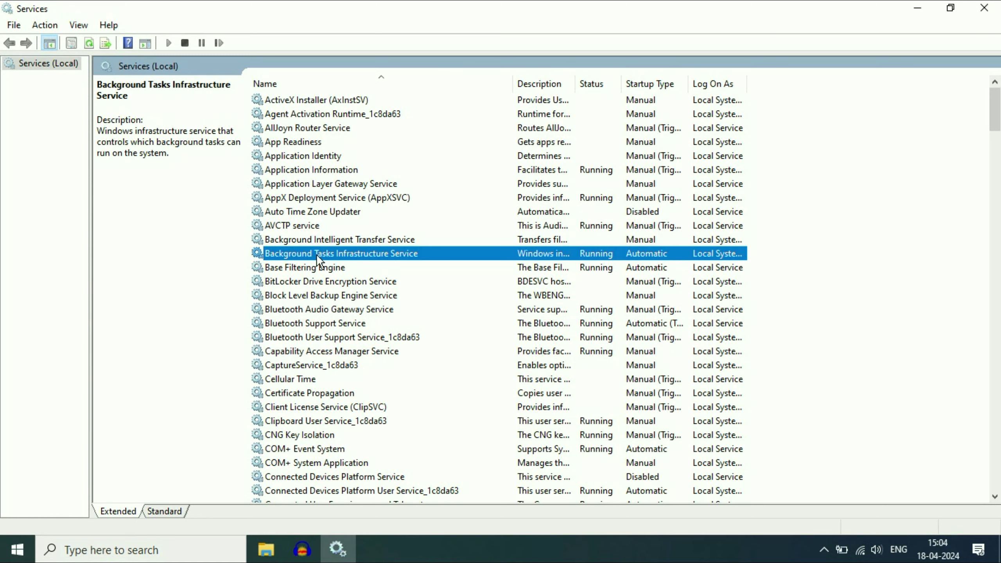
{"action": "key", "text": "w"}
{"action": "key", "text": "l"}
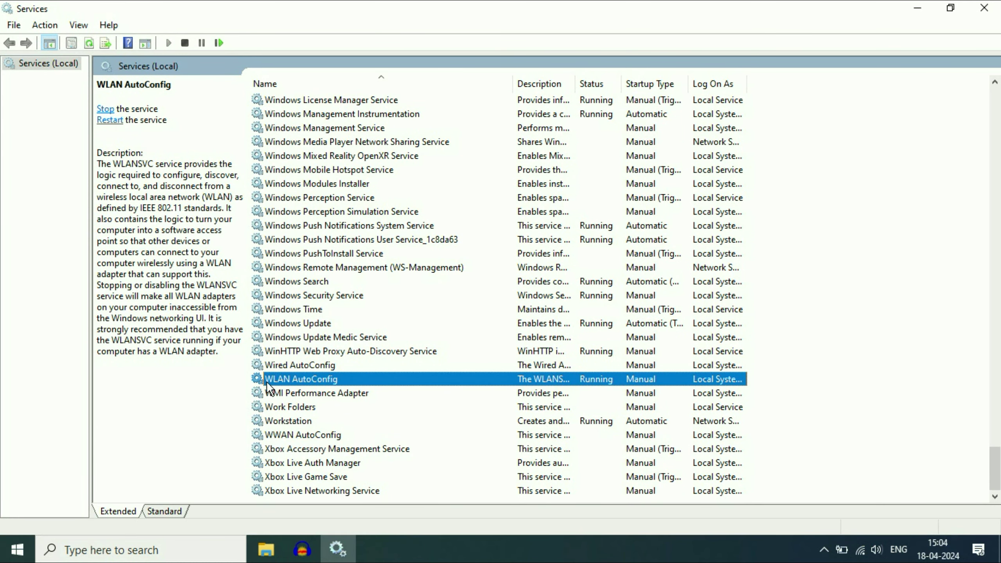
- Change WLAN AutoConfig's startup type to Automatic in its properties
{"action": "right_click", "coordinate": [351, 379]}
{"action": "left_click", "coordinate": [396, 348]}
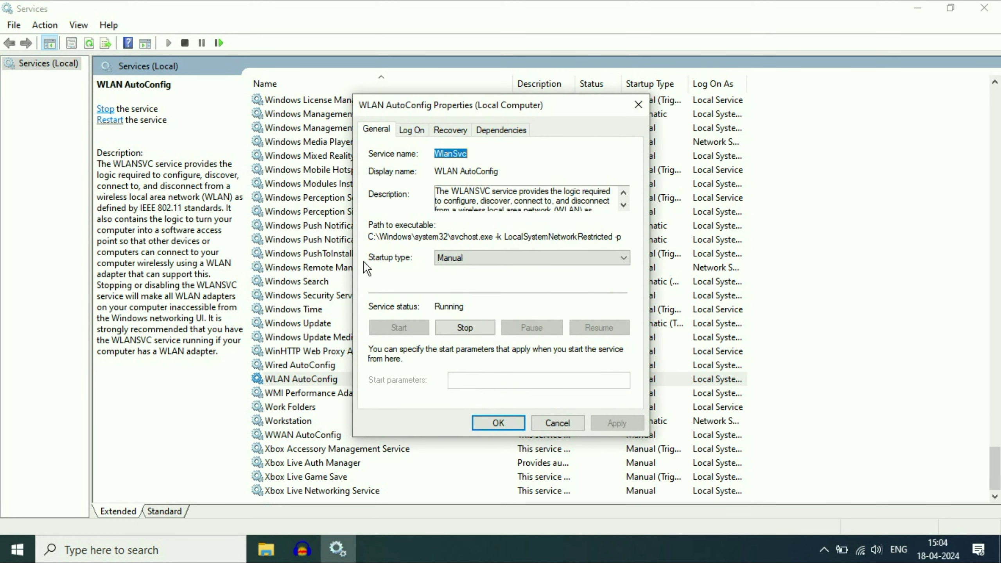
{"action": "left_click", "coordinate": [608, 262]}
{"action": "left_click", "coordinate": [472, 280]}
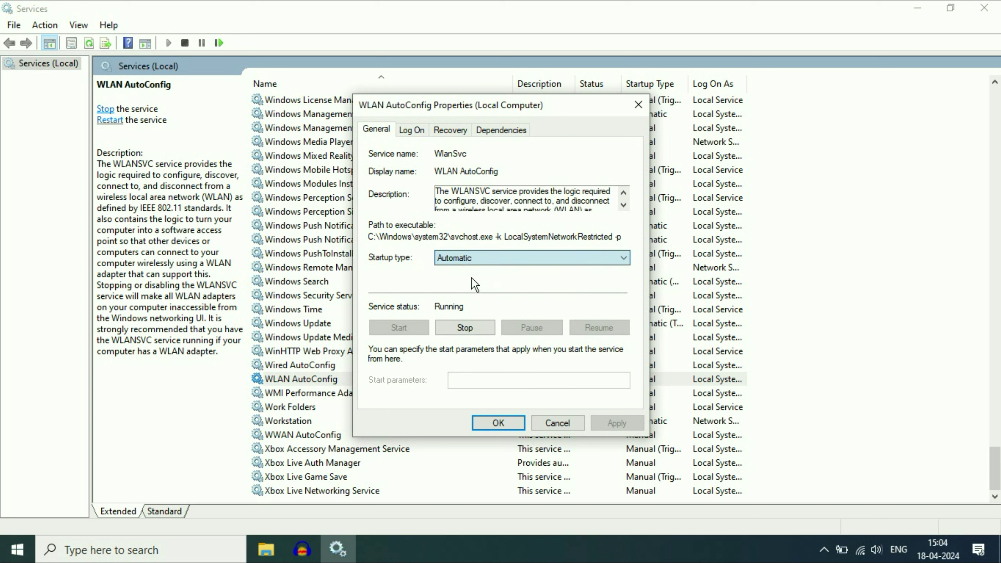
{"action": "left_click", "coordinate": [614, 421]}
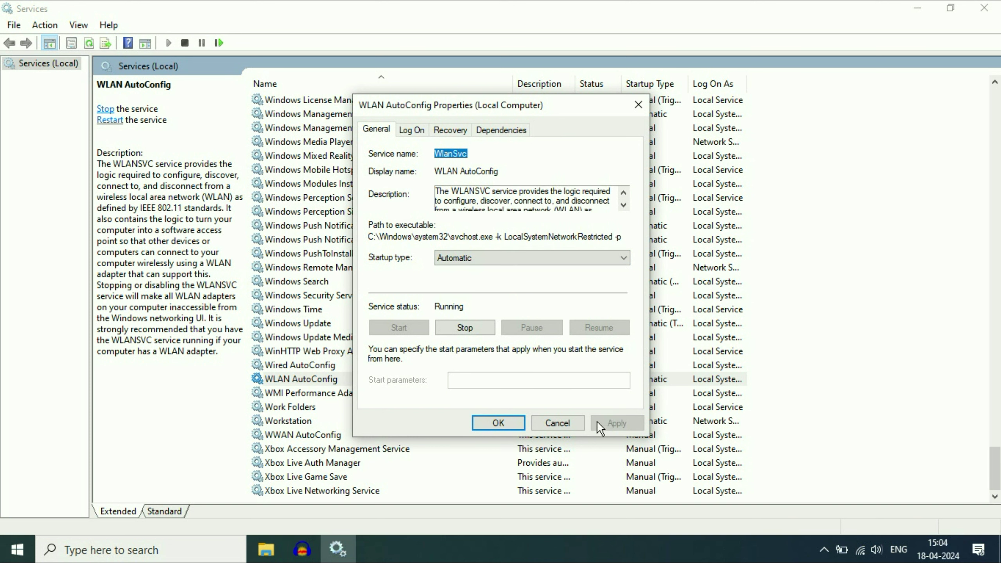
{"action": "left_click", "coordinate": [513, 426]}
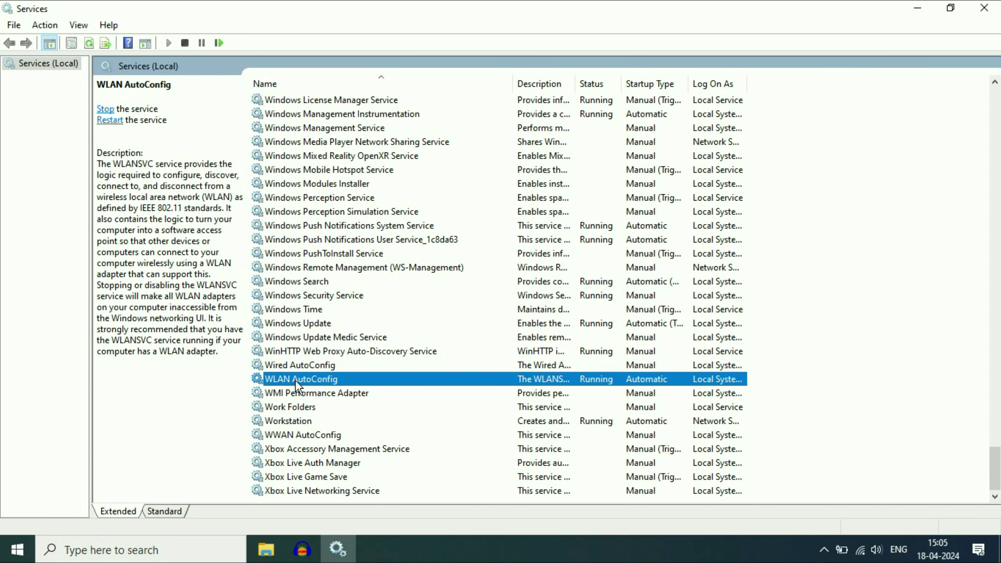
- Restart the WLAN AutoConfig service and close Services
{"action": "right_click", "coordinate": [309, 377]}
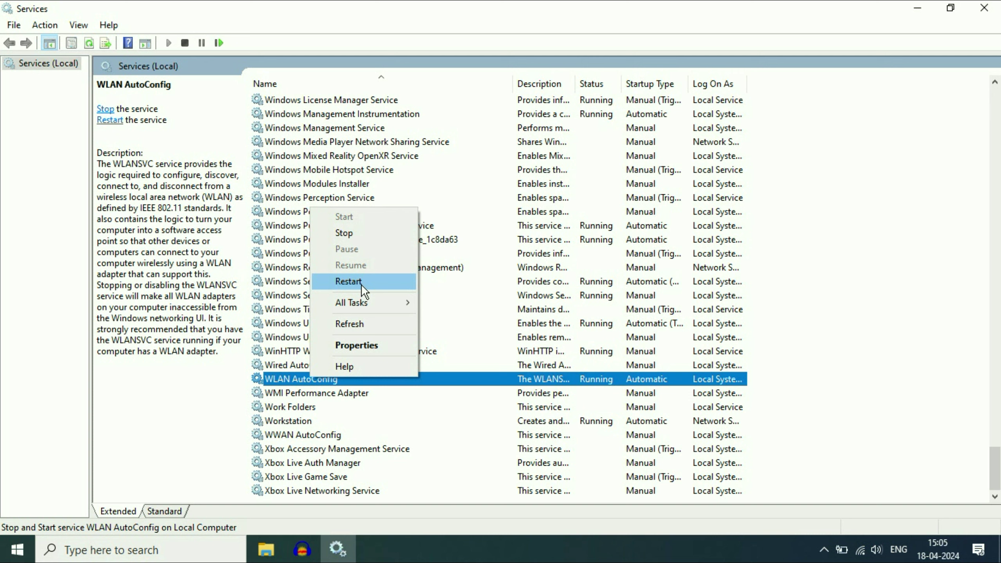
{"action": "left_click", "coordinate": [349, 281]}
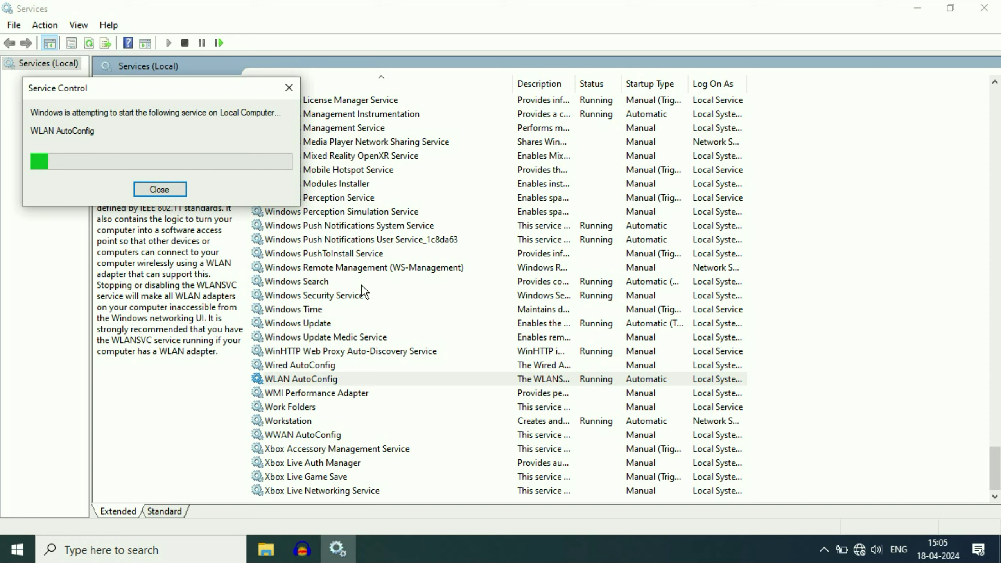
{"action": "left_click", "coordinate": [984, 8]}
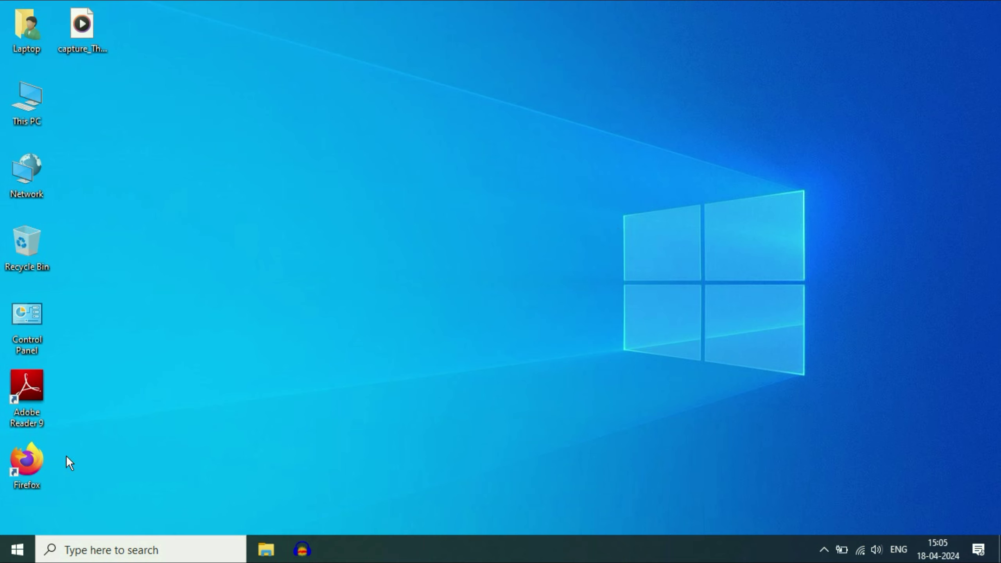
- Open Device Manager maximized, expand Network adapters and select the Realtek 8821CE Wireless LAN adapter
{"action": "right_click", "coordinate": [16, 549]}
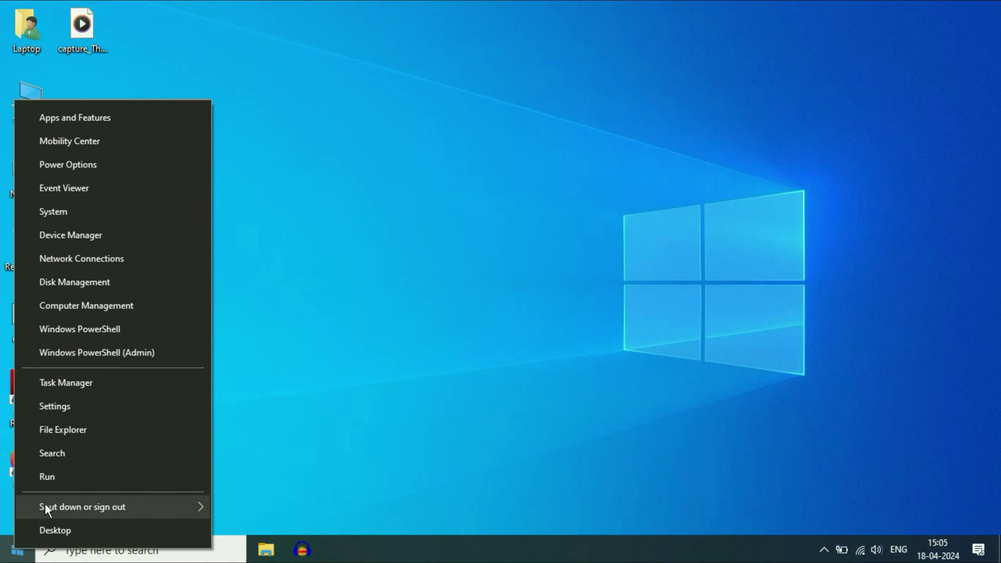
{"action": "left_click", "coordinate": [94, 239]}
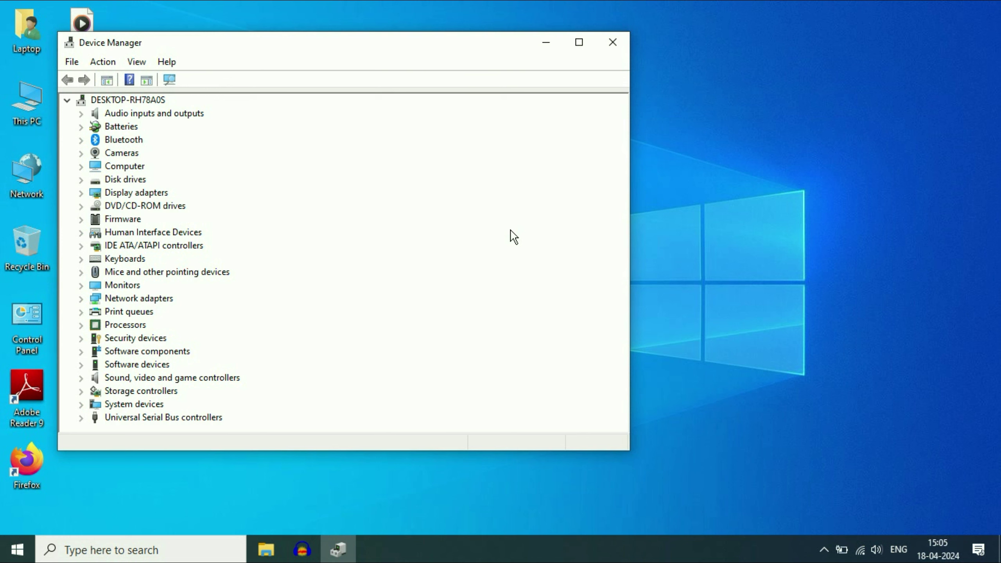
{"action": "left_click", "coordinate": [581, 46]}
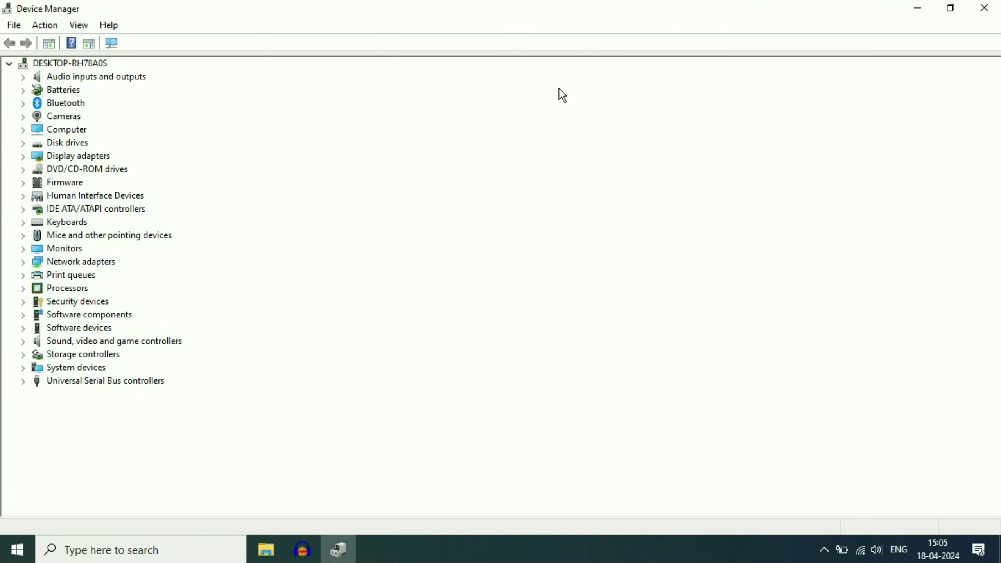
{"action": "left_click", "coordinate": [77, 262]}
{"action": "left_click", "coordinate": [23, 263]}
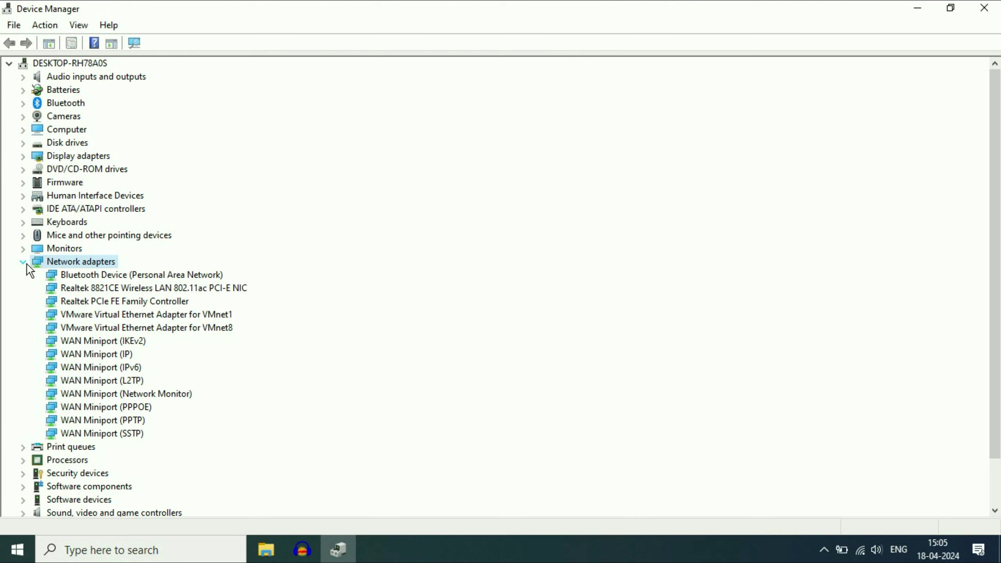
{"action": "left_click", "coordinate": [175, 288]}
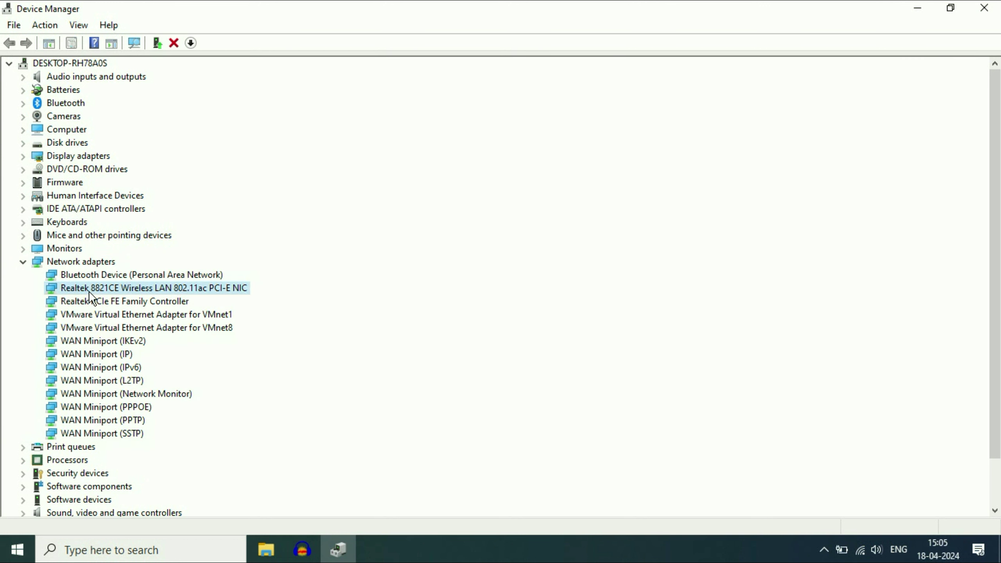
- Install the Realtek 8821CE Wireless LAN 802.11ac PCI-E NIC (Microsoft) driver from the local driver list
{"action": "right_click", "coordinate": [150, 288]}
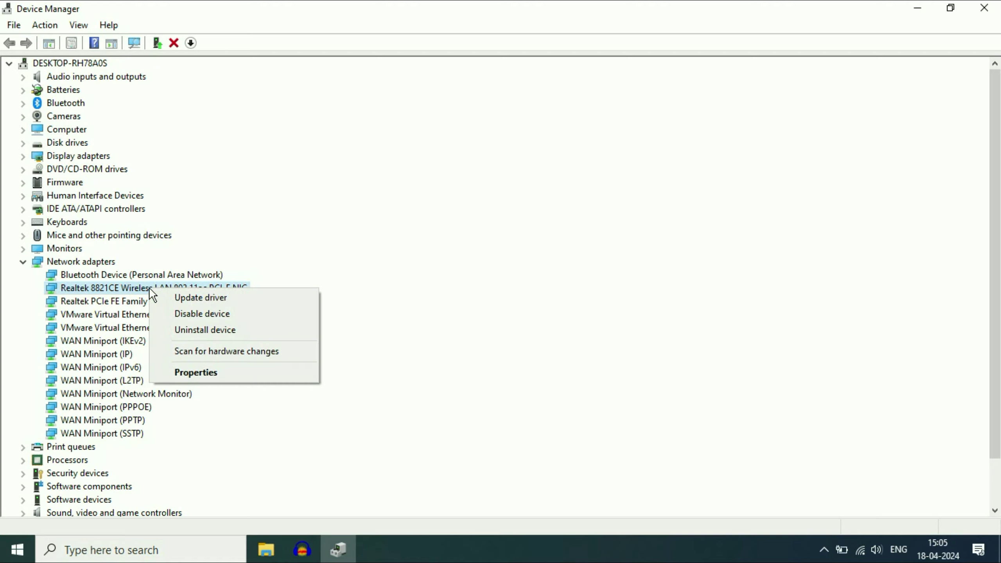
{"action": "left_click", "coordinate": [196, 298]}
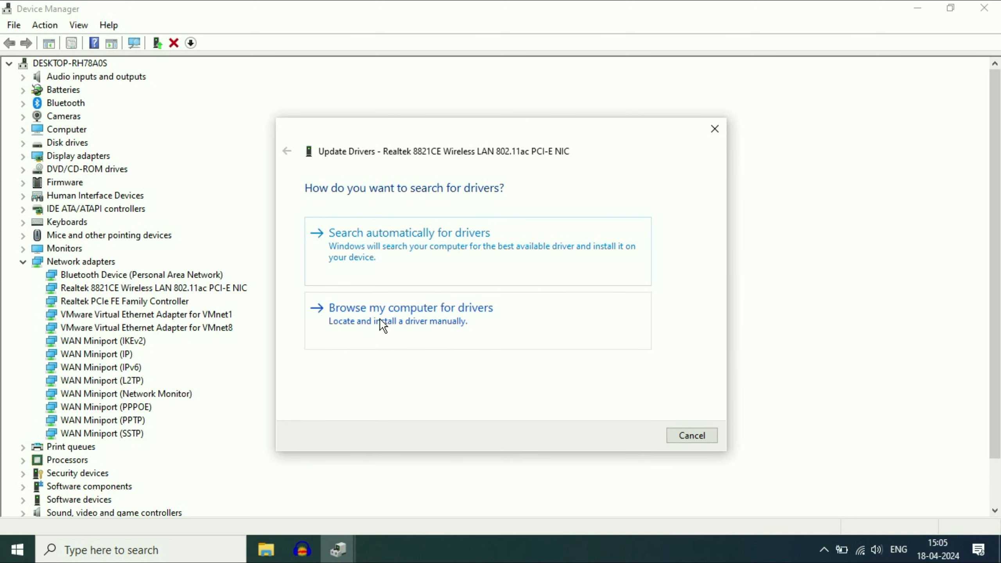
{"action": "left_click", "coordinate": [382, 320]}
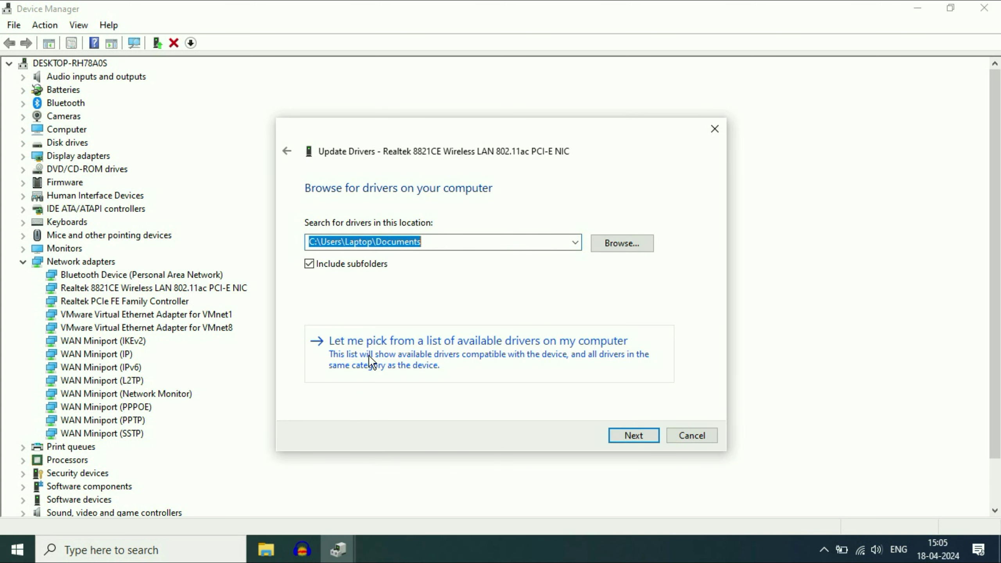
{"action": "left_click", "coordinate": [368, 355]}
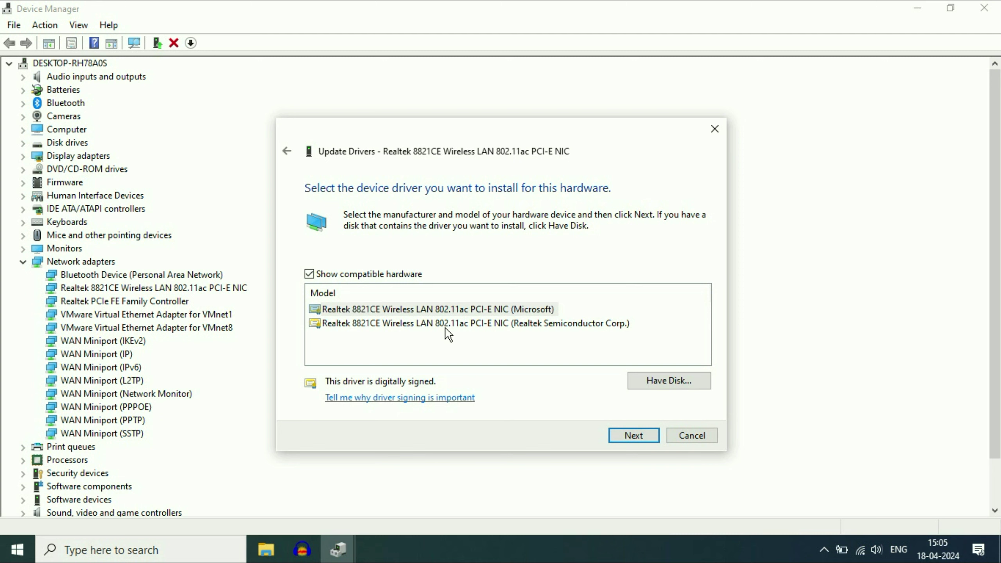
{"action": "left_click", "coordinate": [433, 311]}
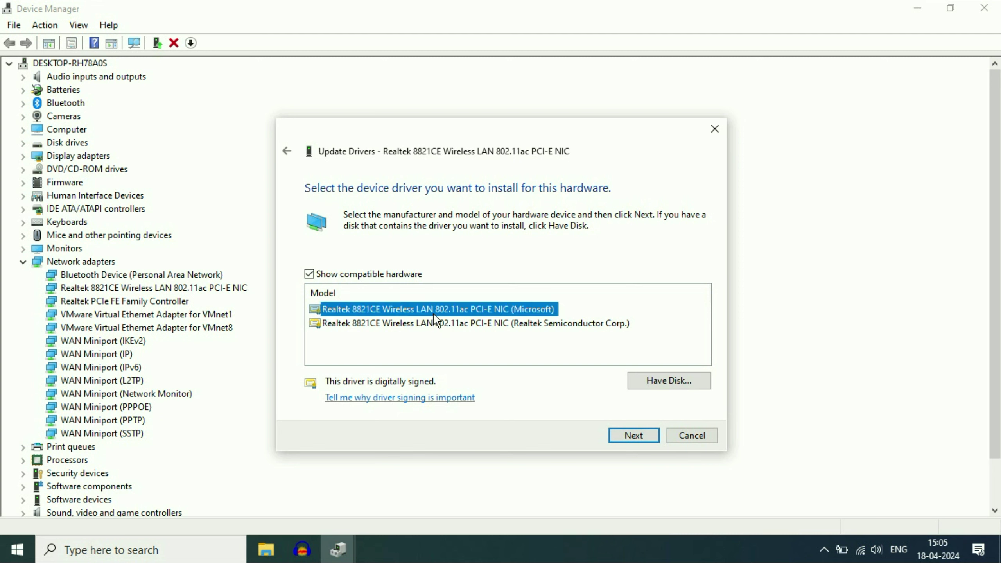
{"action": "left_click", "coordinate": [637, 437]}
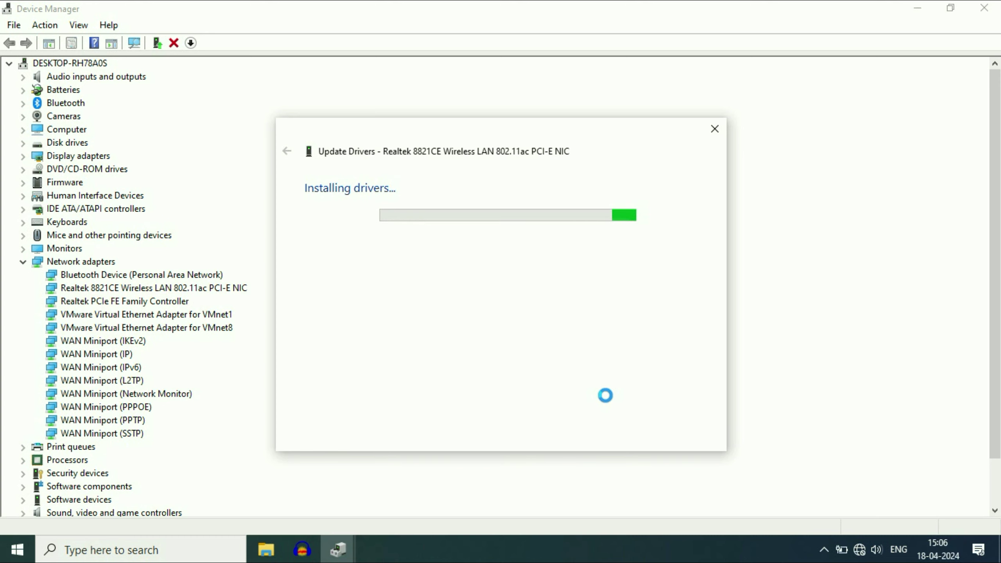
{"action": "left_click", "coordinate": [709, 442]}
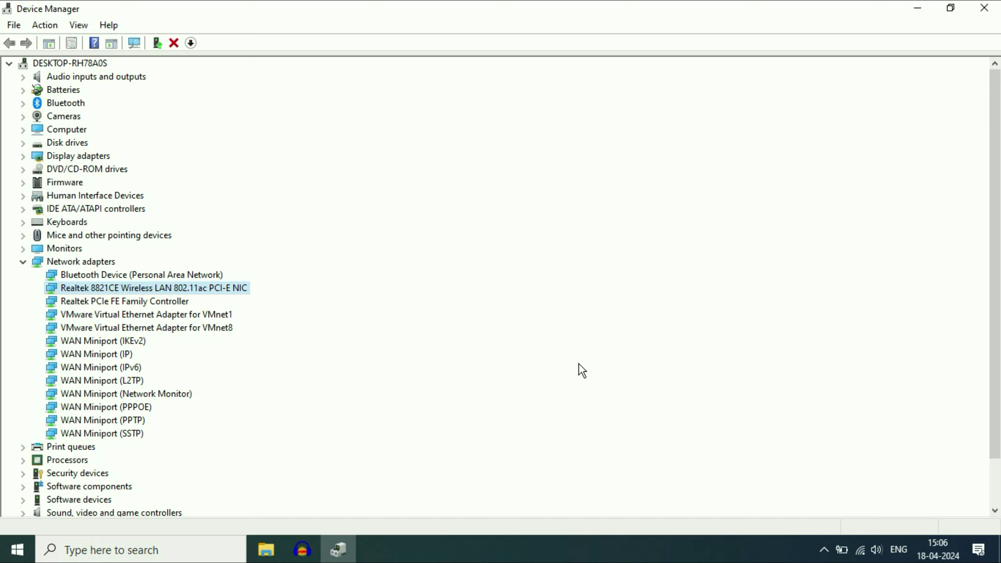
- Uninstall the Realtek 8821CE wireless adapter and confirm the removal
{"action": "right_click", "coordinate": [176, 288]}
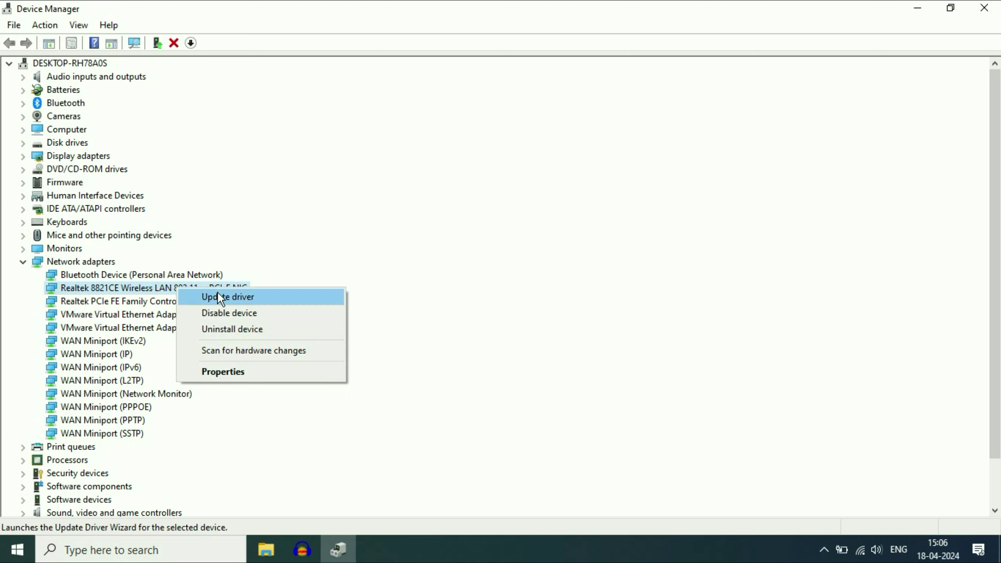
{"action": "left_click", "coordinate": [233, 330]}
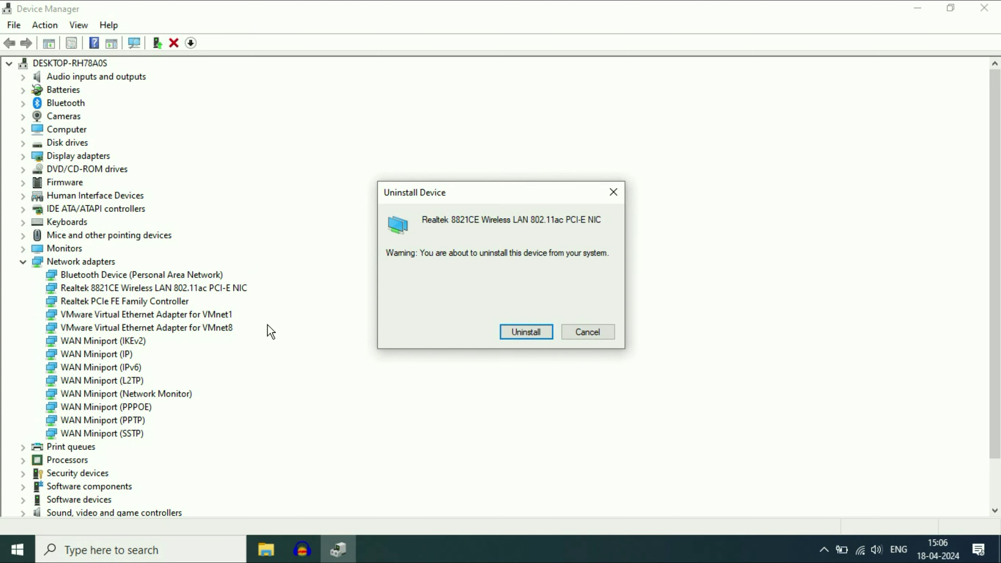
{"action": "left_click", "coordinate": [526, 334]}
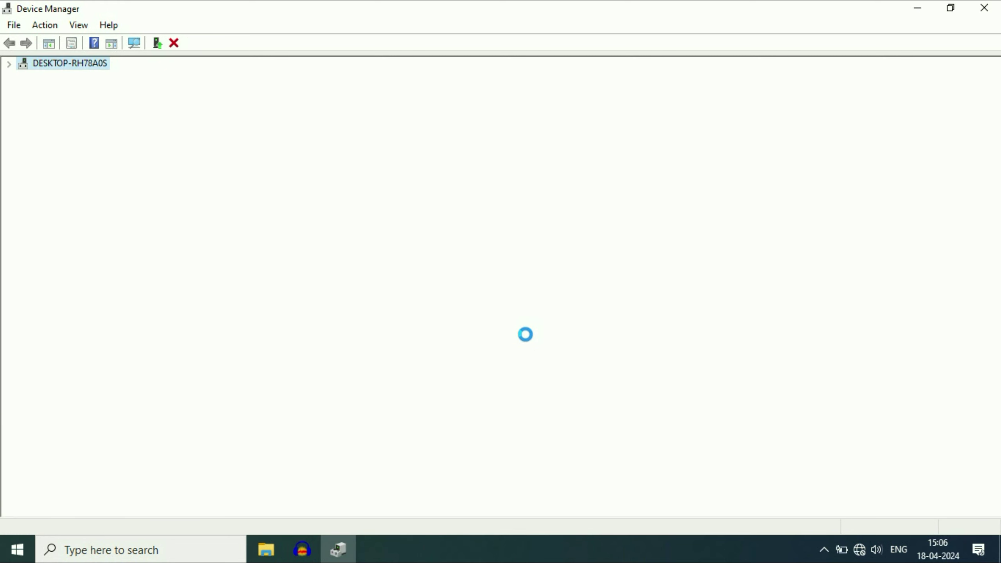
- Close Device Manager and bring up the Start menu's power options, including Restart
{"action": "left_click", "coordinate": [986, 9]}
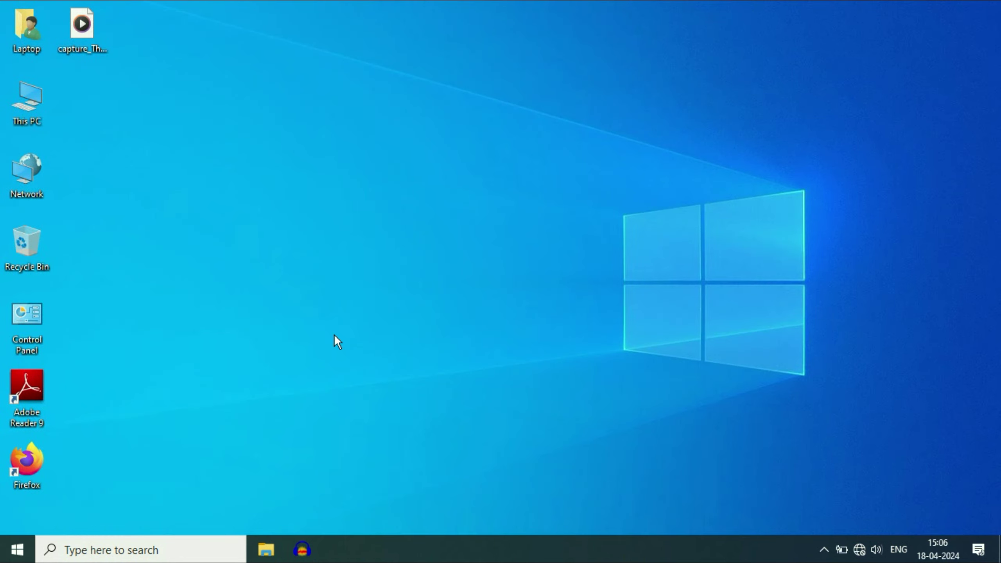
{"action": "left_click", "coordinate": [24, 548]}
{"action": "mouse_move", "coordinate": [24, 524]}
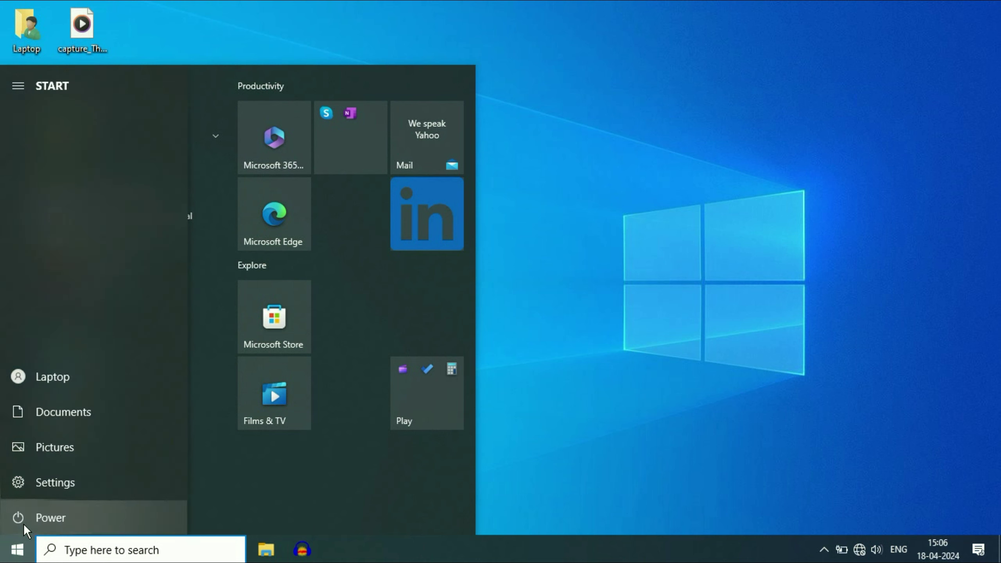
{"action": "left_click", "coordinate": [46, 514]}
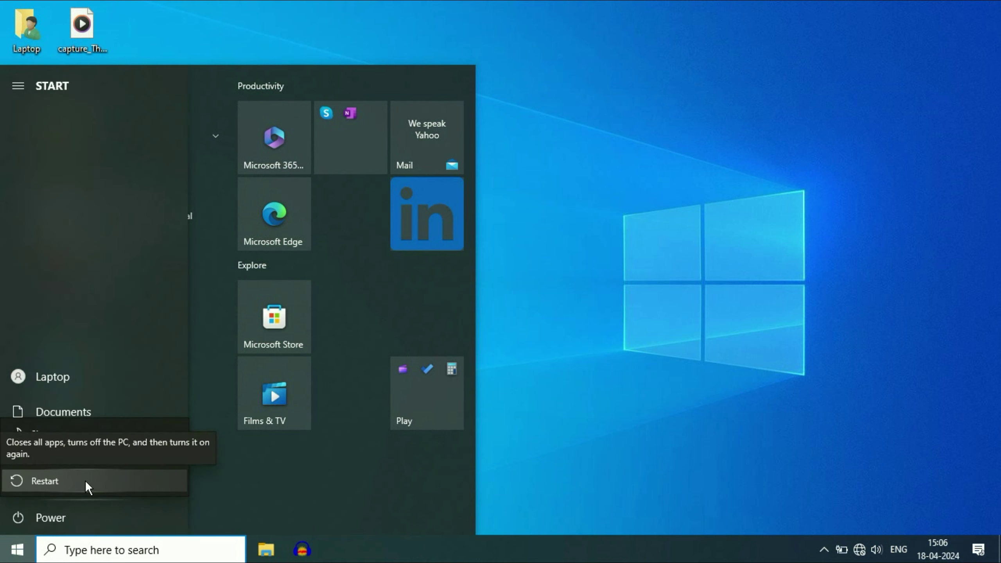